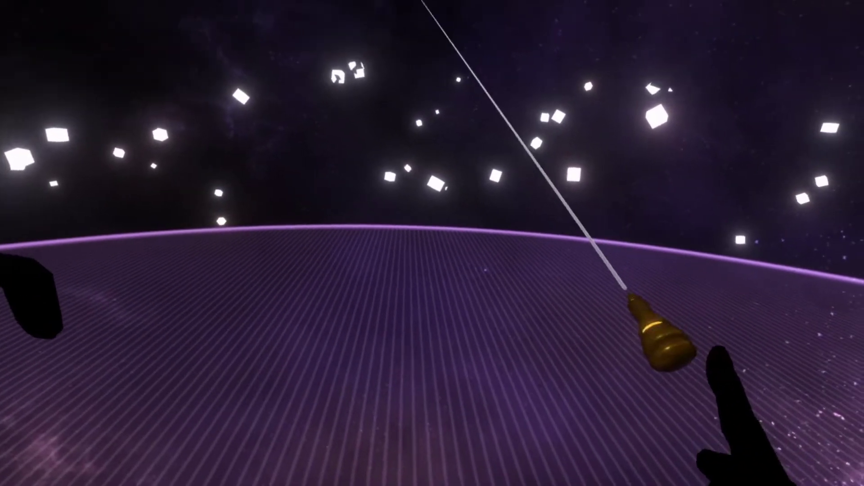
Create a new Flat Lit Toon material.
right_click(472, 211)
click(538, 320)
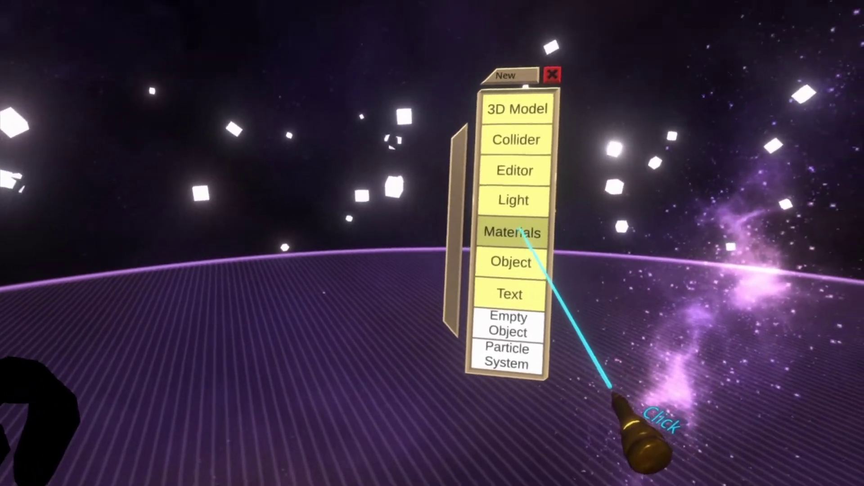
click(486, 224)
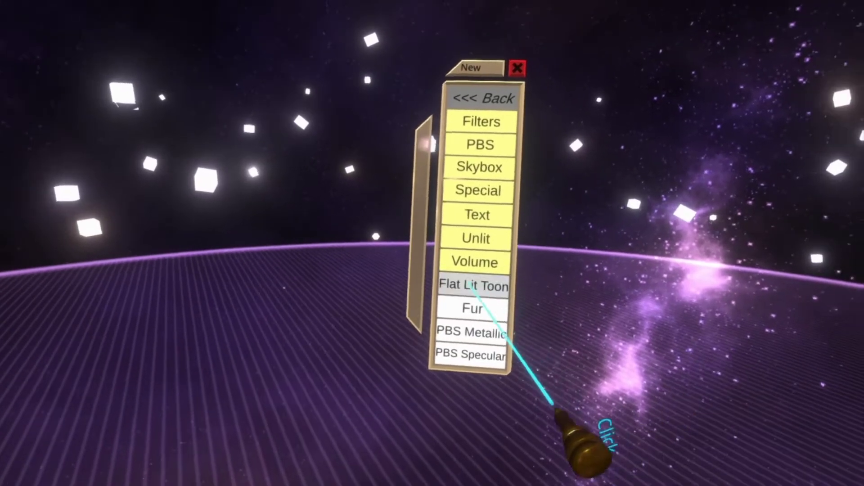
click(495, 295)
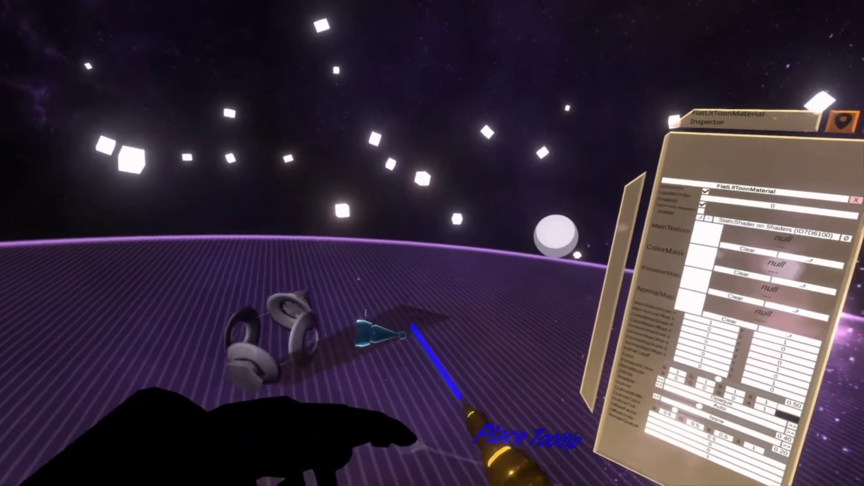
Equip the LogiX tool and extract the FlatLitToonMaterial's interface as a node listing its fields.
click(413, 325)
click(360, 411)
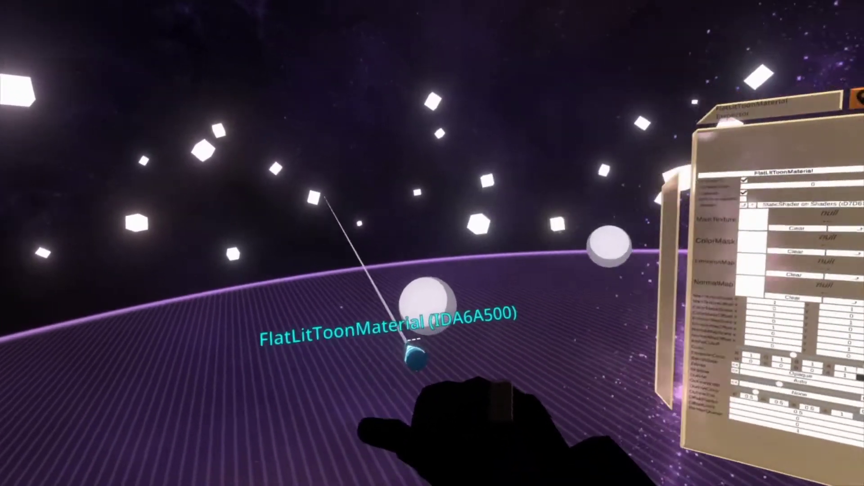
click(324, 199)
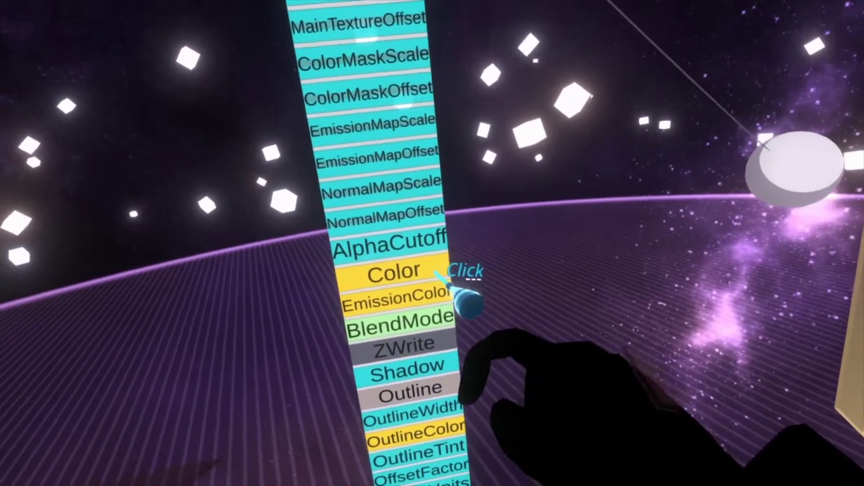
Attach a display to the material's Color field, set the color to pure red and close the color picker.
drag(435, 272, 556, 229)
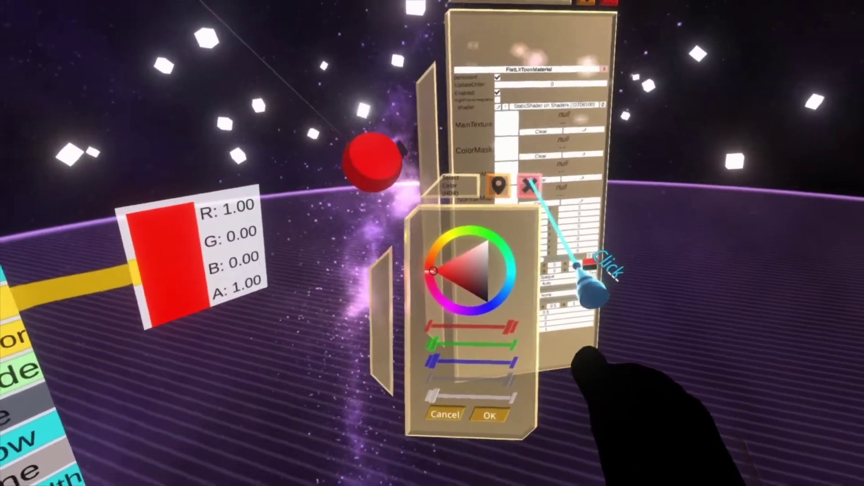
click(531, 184)
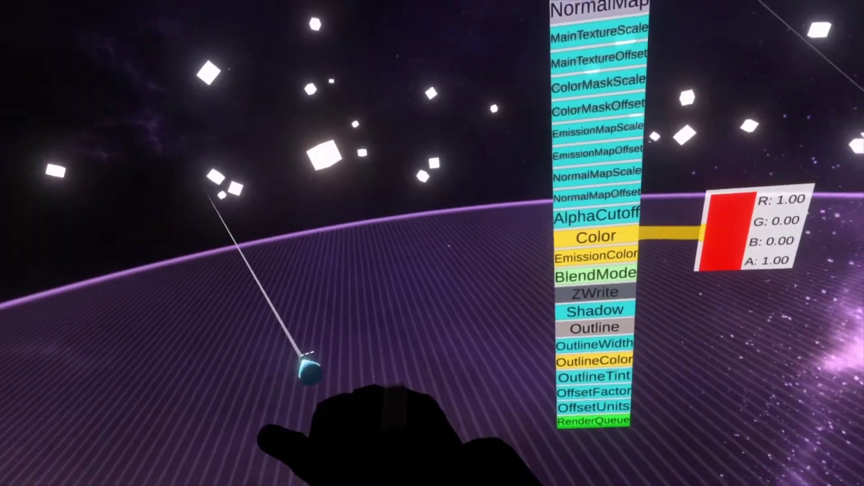
Add a Color (RGBA) input node wired to the material's Color field and set all four of its values to 1.
right_click(208, 195)
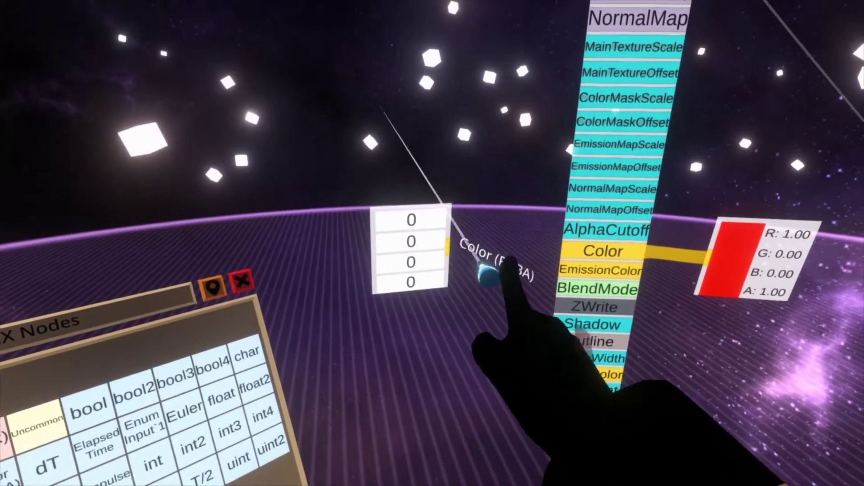
drag(448, 246, 664, 201)
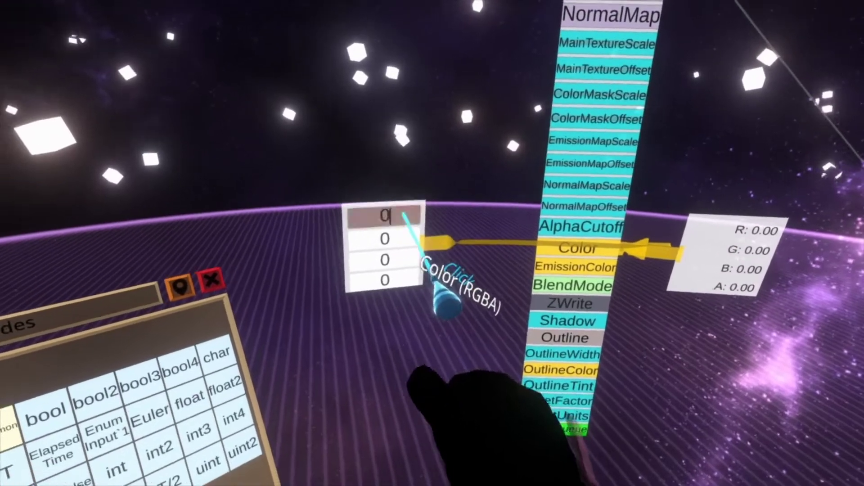
text(1)
key(Return)
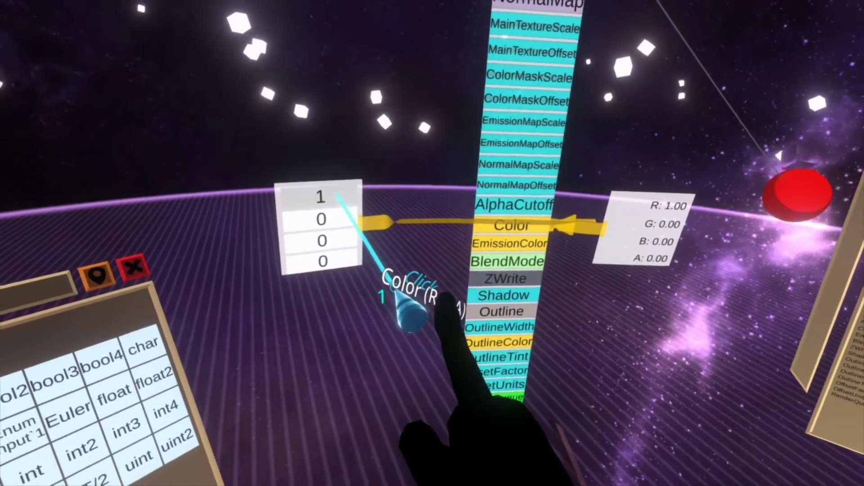
click(322, 220)
text(1)
key(Return)
click(343, 265)
text(1)
key(Return)
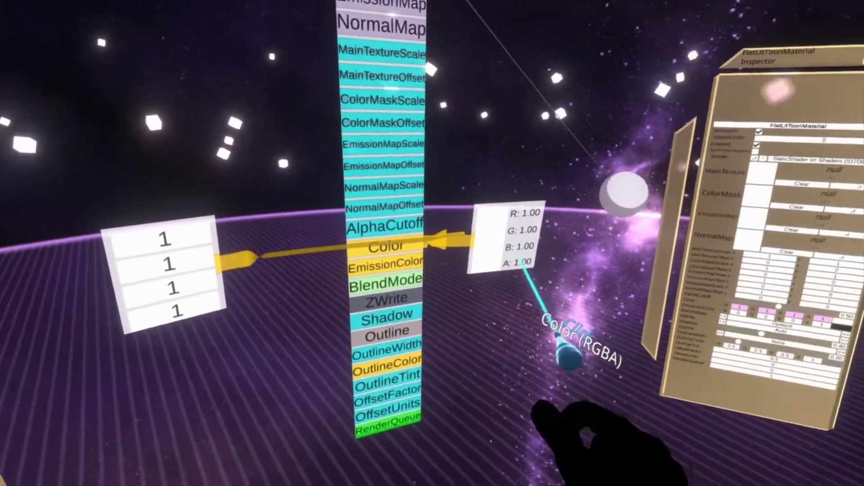
Move the RGBA display away from the material's Color field and destroy it.
right_click(461, 317)
drag(525, 267, 417, 280)
click(484, 391)
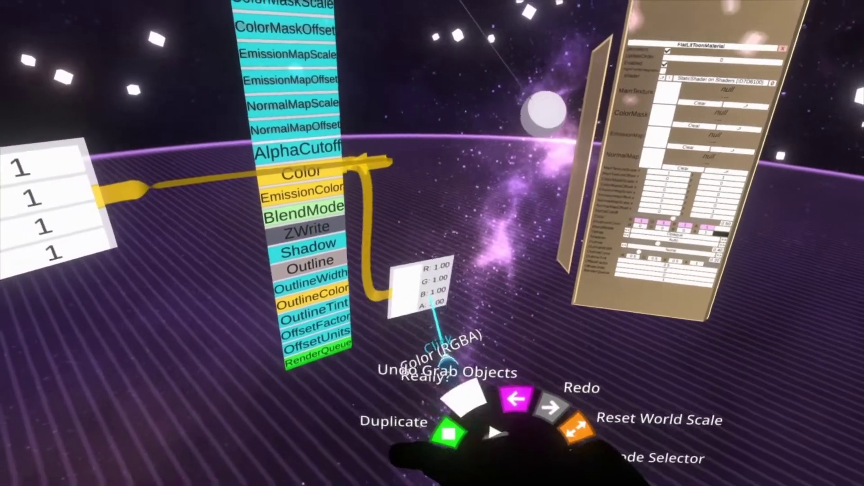
click(484, 391)
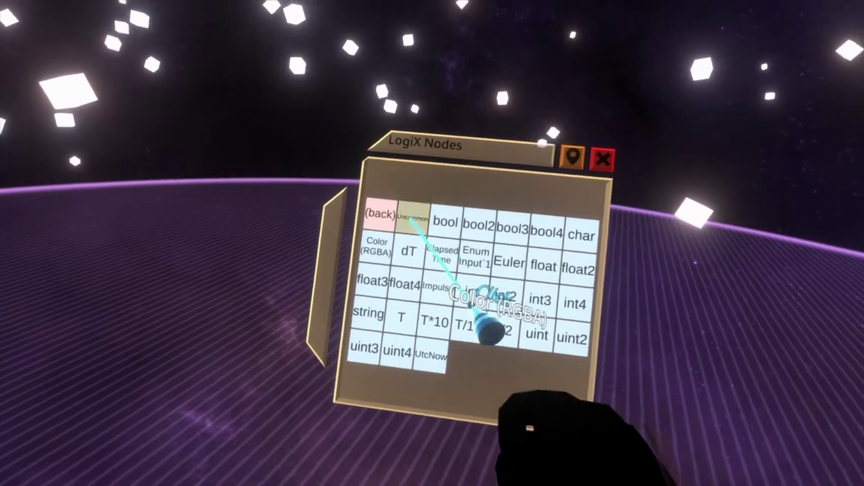
Place a T time node from the input nodes and a Hue node from the Color nodes.
click(389, 217)
click(413, 232)
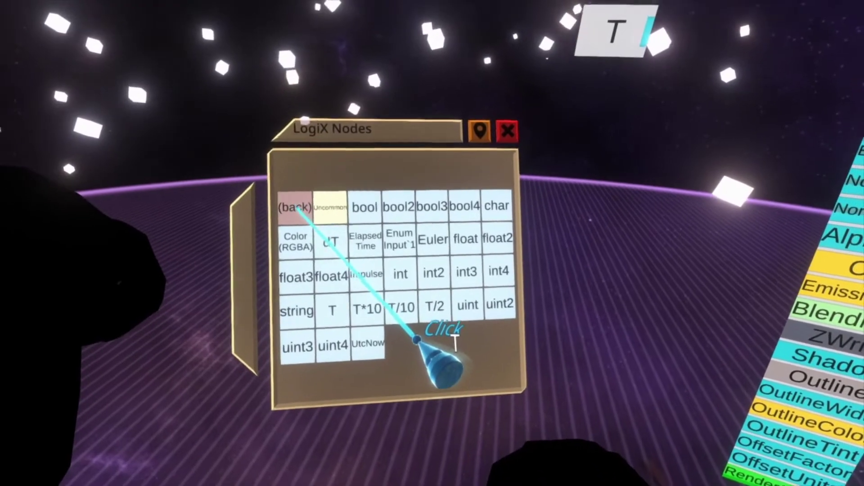
click(293, 208)
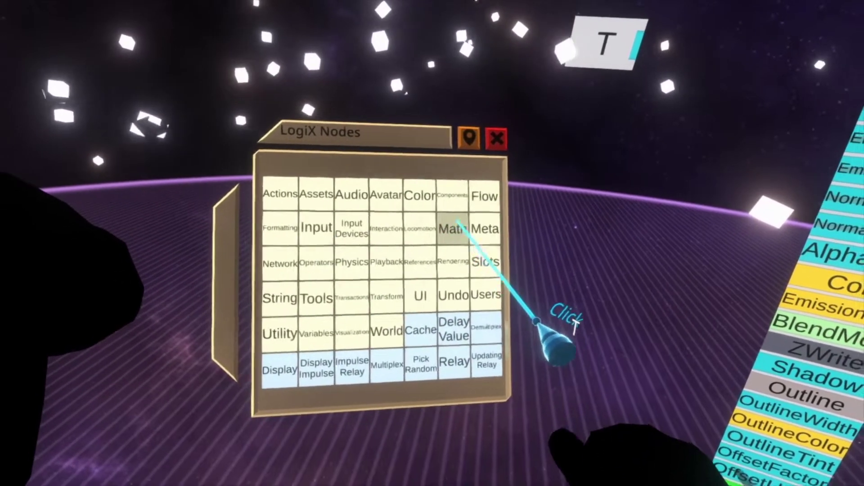
click(450, 229)
click(284, 171)
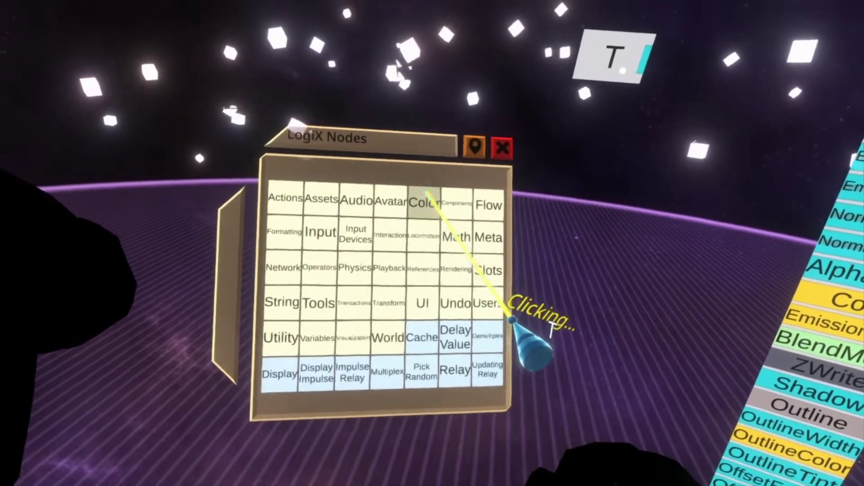
click(430, 185)
click(291, 289)
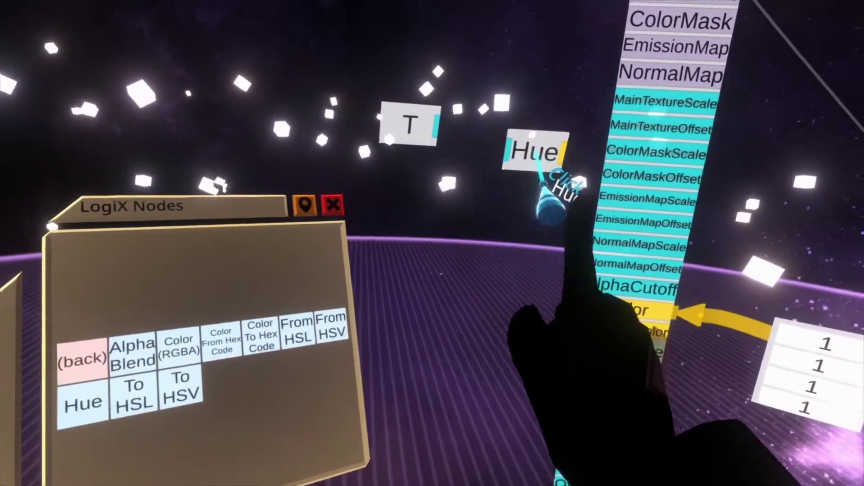
Drive the material's Color from T through the Hue node and destroy the constant color input node.
drag(436, 126, 525, 189)
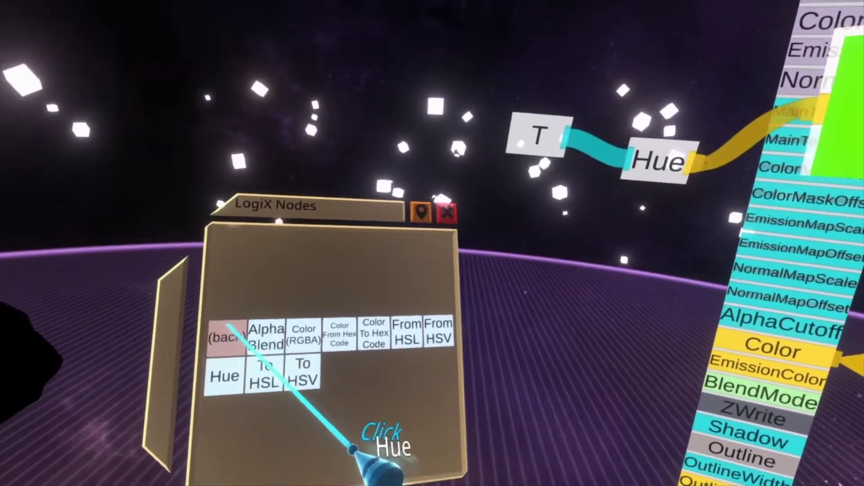
click(310, 291)
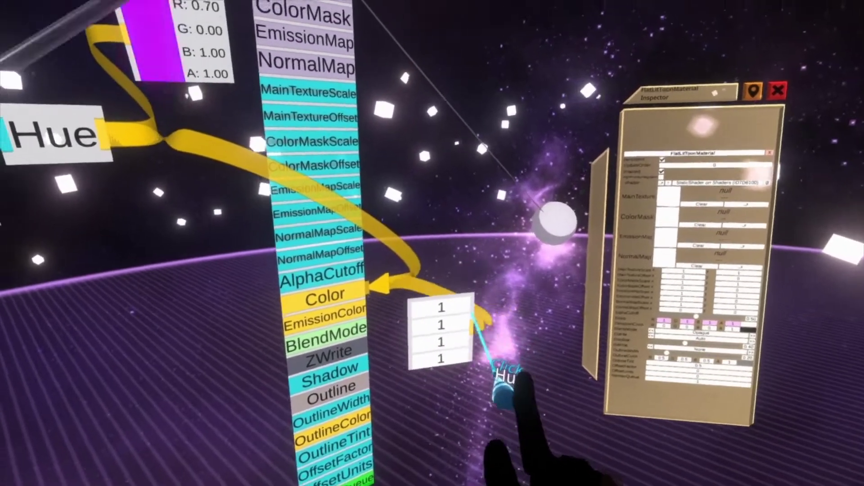
right_click(472, 314)
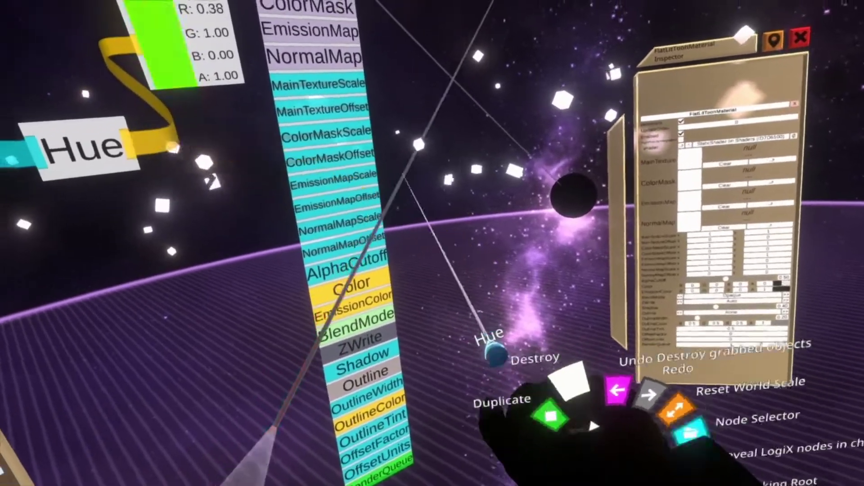
Try T/2, T/10 and T*10 as the input of the Hue node and cut the connection again.
drag(444, 166, 498, 212)
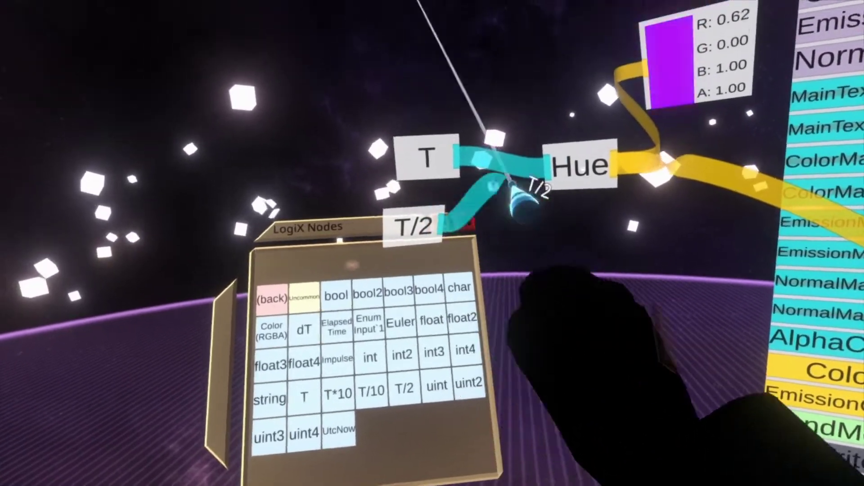
drag(510, 181, 546, 168)
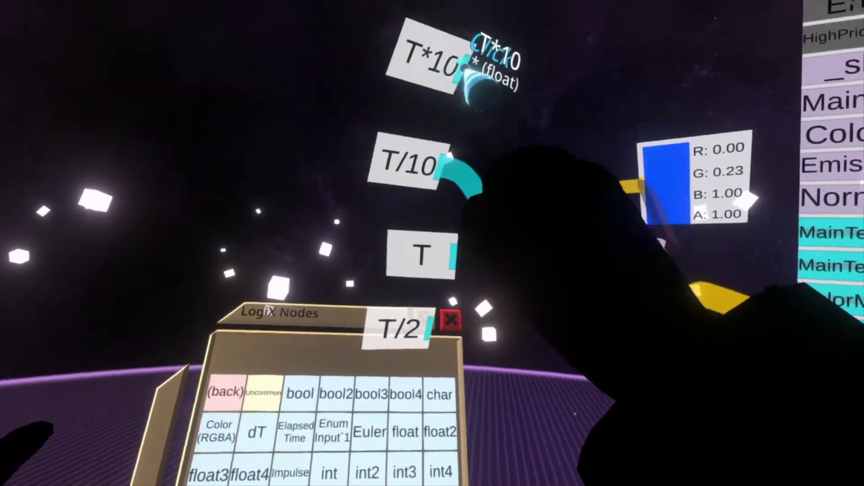
drag(463, 74, 488, 251)
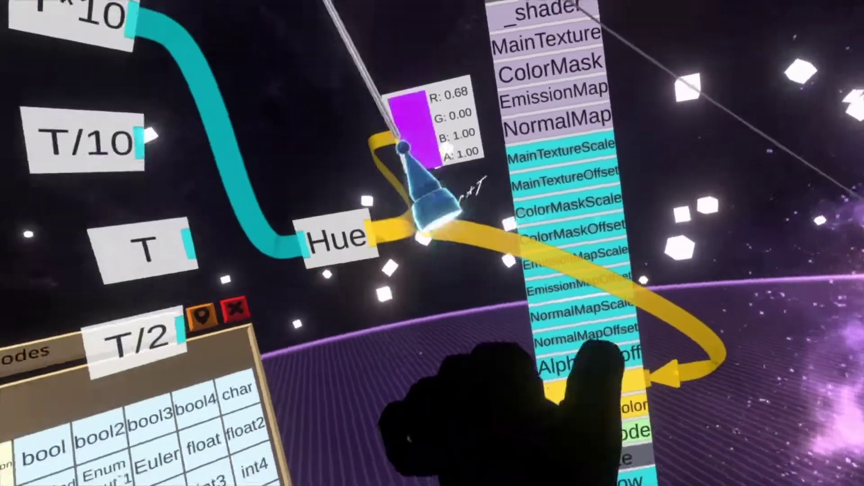
mouse_move(566, 146)
mouse_down()
mouse_move(471, 255)
mouse_move(447, 251)
mouse_move(455, 247)
mouse_up()
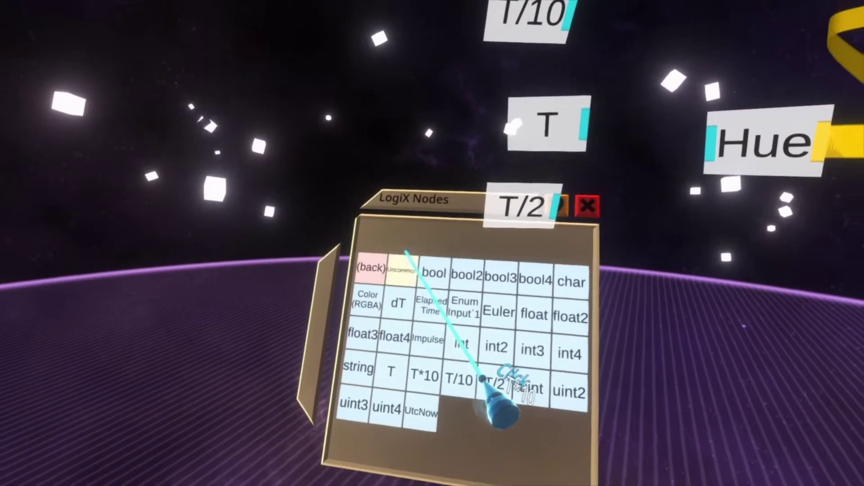
Place a ÷ operator node and wire T to its first input.
click(387, 264)
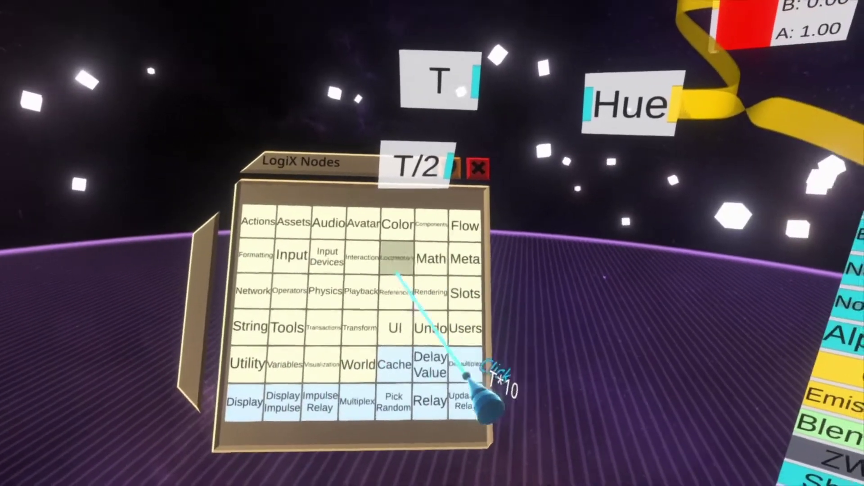
click(390, 308)
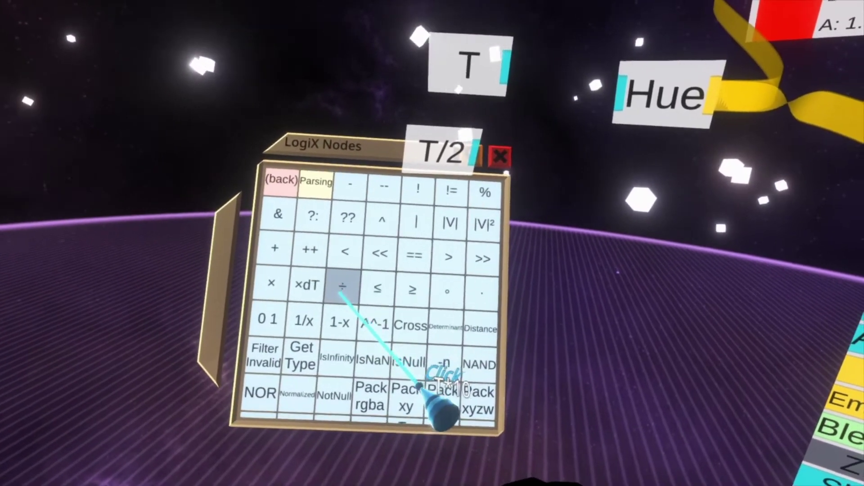
click(341, 292)
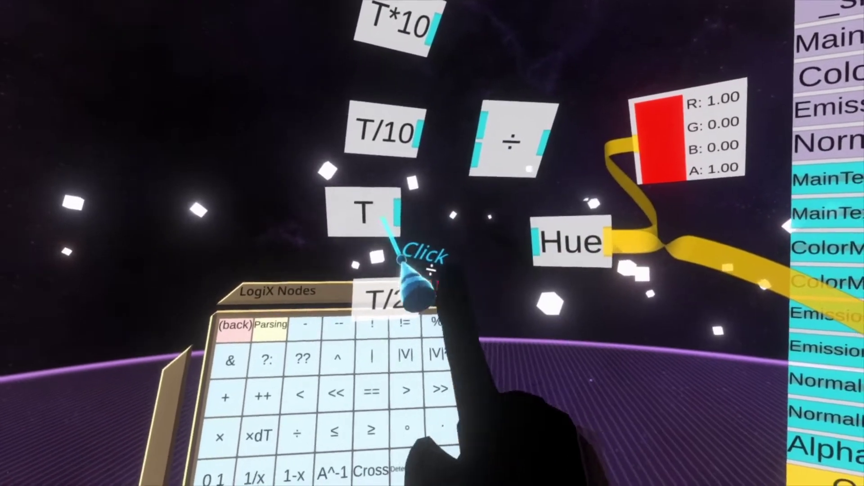
drag(396, 213, 480, 148)
Add a float input node for the divisor of the ÷ node and set it to 2.
drag(464, 177, 356, 280)
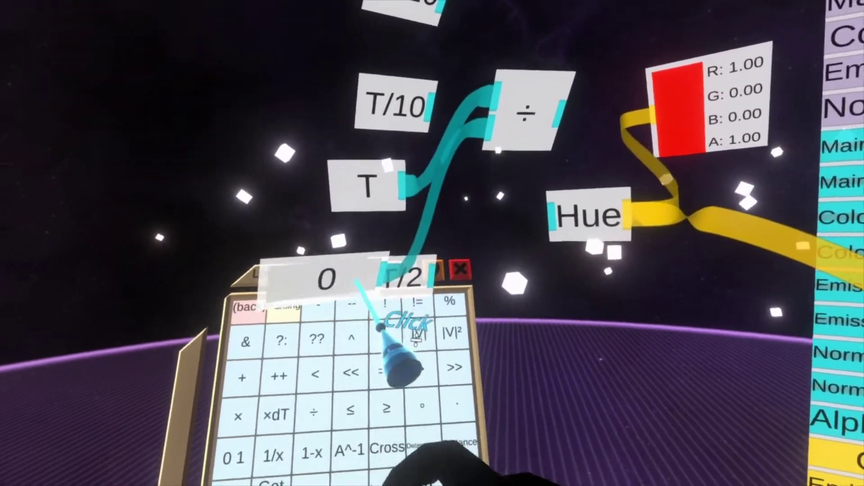
click(356, 280)
key(BackSpace)
text(2)
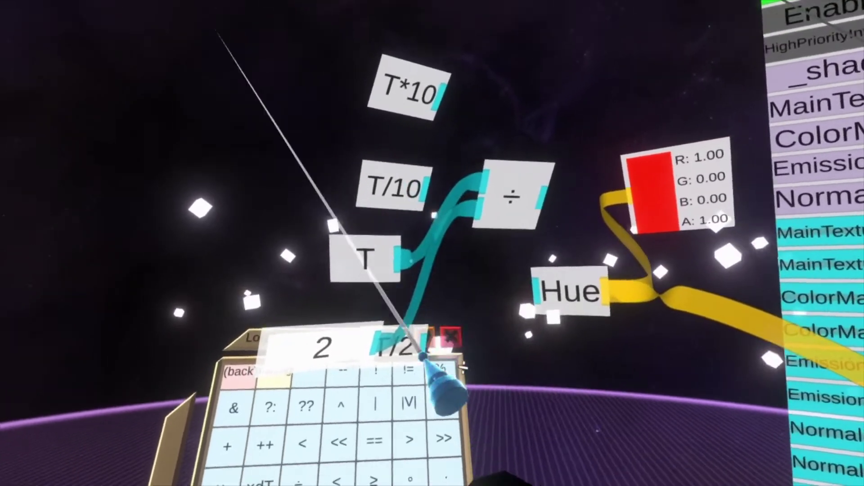
Attach value displays to the ÷ output and the T/2 node to compare them.
drag(411, 348, 382, 315)
drag(389, 311, 468, 321)
drag(449, 157, 469, 274)
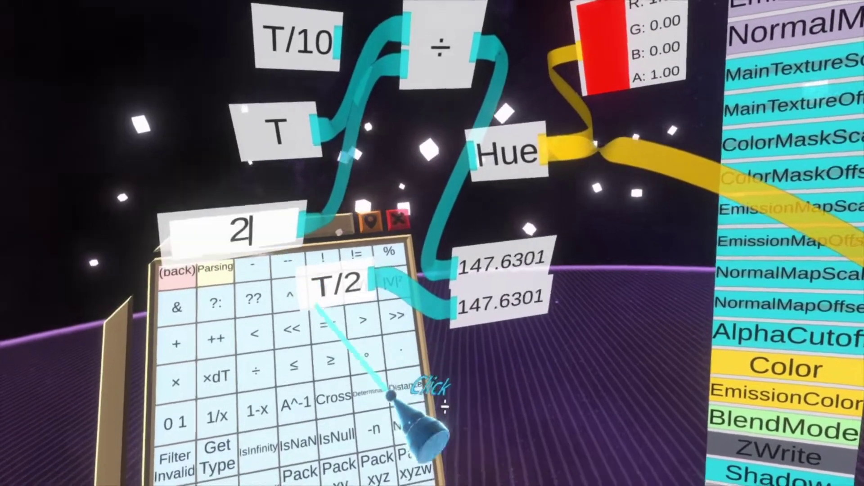
Set the divisor of the ÷ node to 4 and connect the division's output to the Hue input.
key(BackSpace)
text(4)
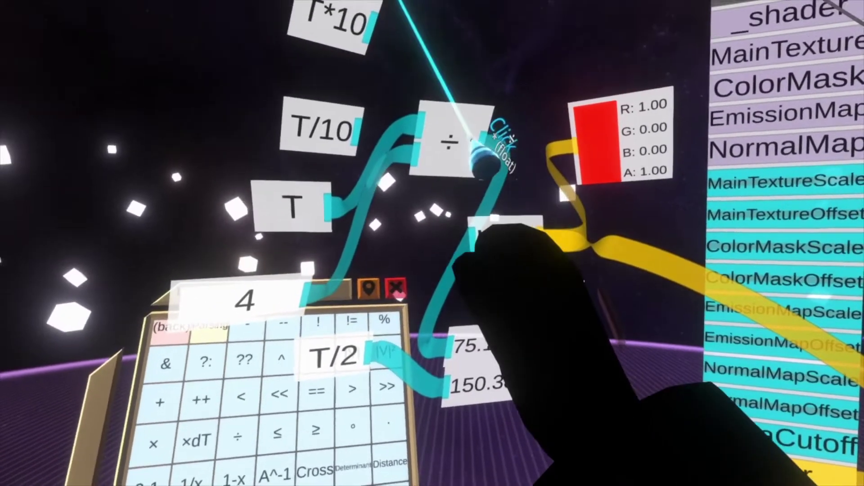
drag(480, 140, 436, 243)
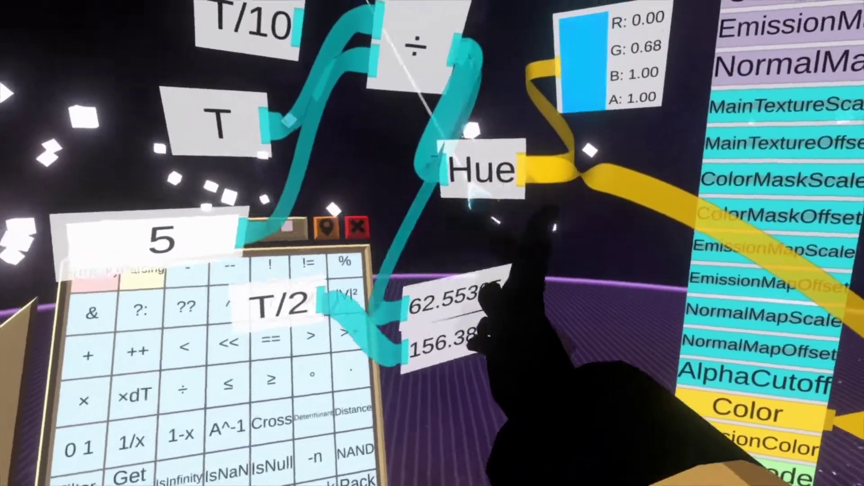
Destroy the value displays and the unused T/2 and T/10 nodes, keeping the T ÷ 5 chain.
right_click(546, 401)
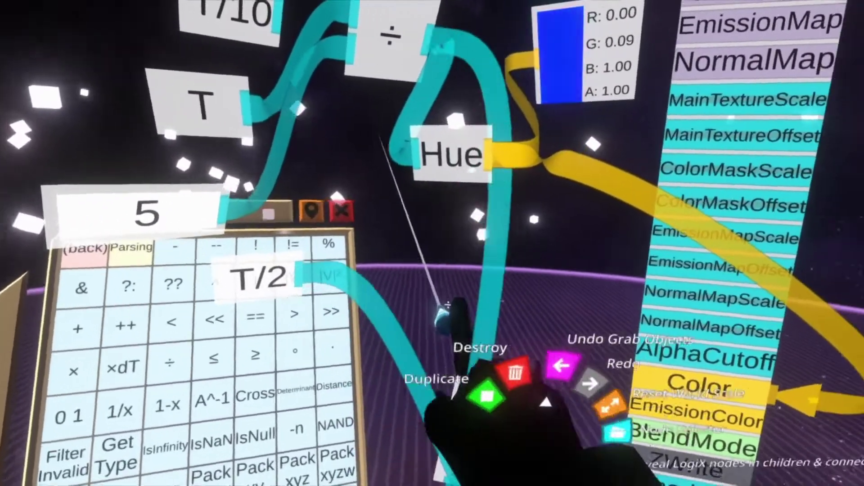
click(471, 339)
right_click(443, 288)
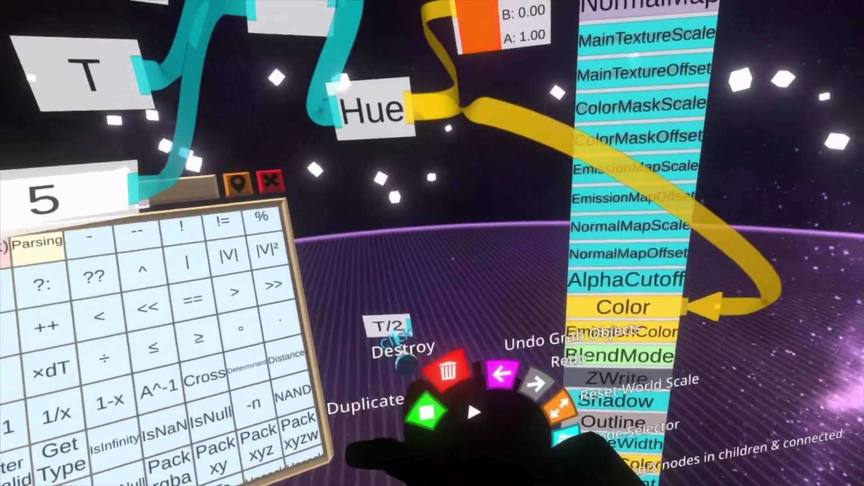
click(448, 367)
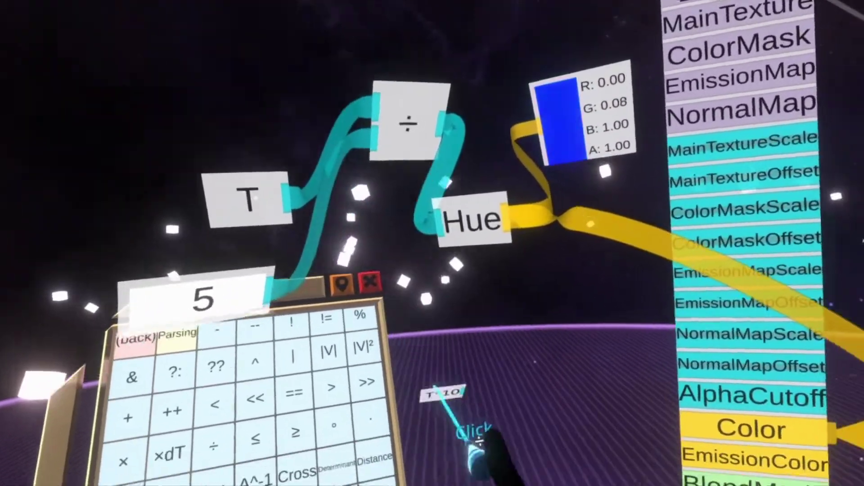
right_click(436, 388)
click(463, 403)
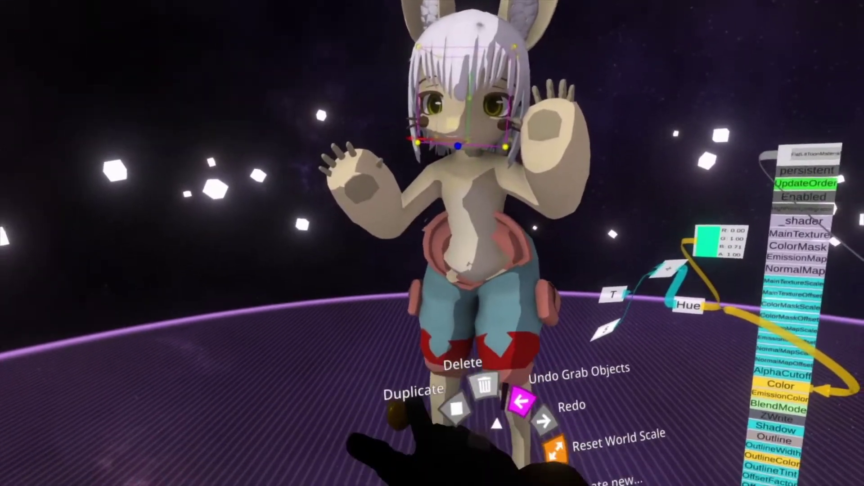
Inspect the avatar from its head slot, go up to the Lexichi_V4.fbx root, and select the V4_Ears_Bun mesh under Ears.
click(473, 342)
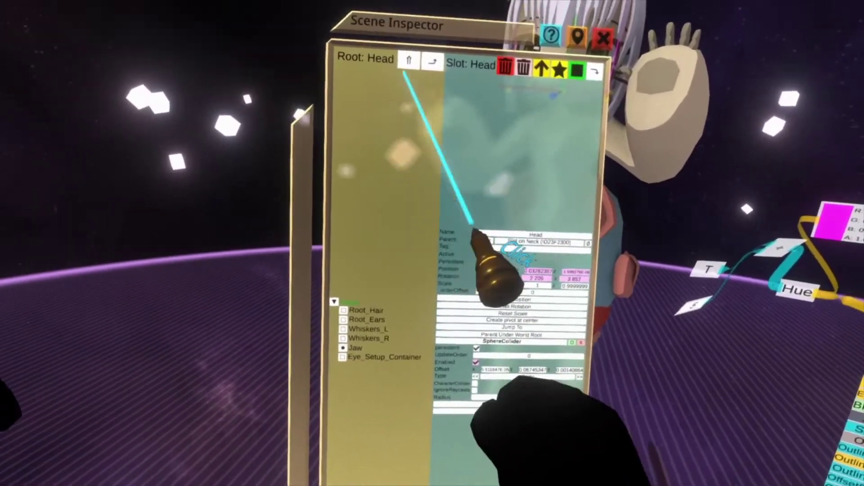
click(362, 68)
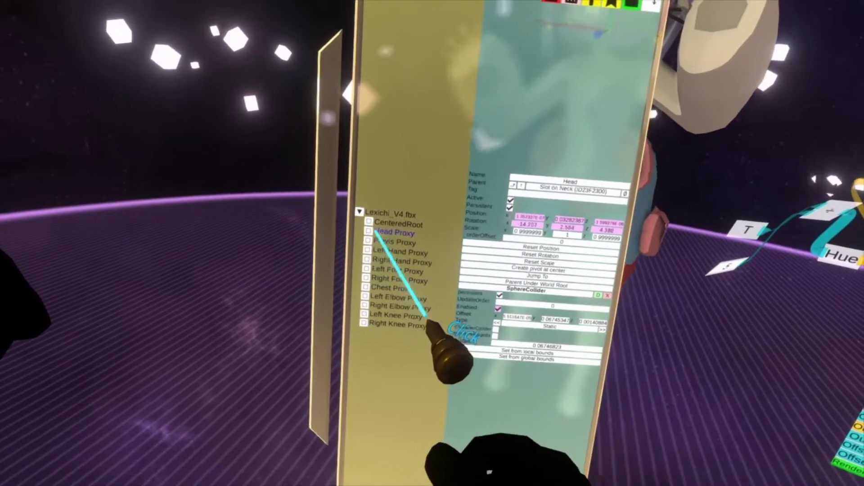
click(354, 280)
click(368, 238)
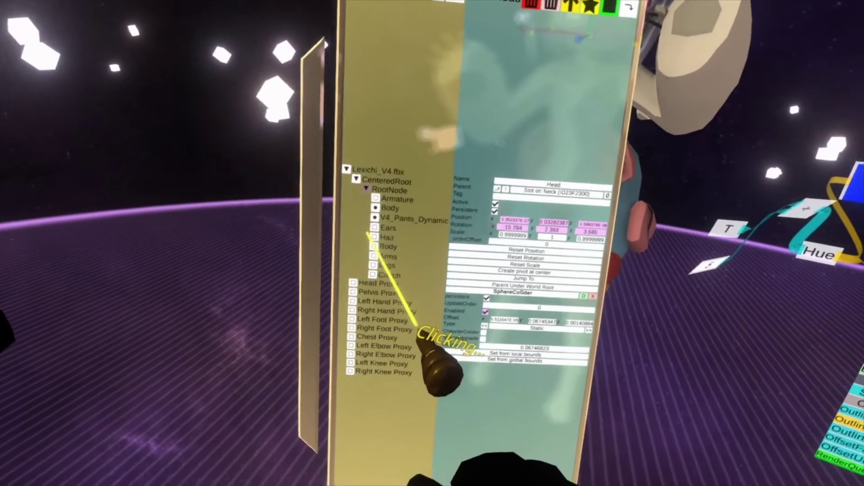
click(384, 241)
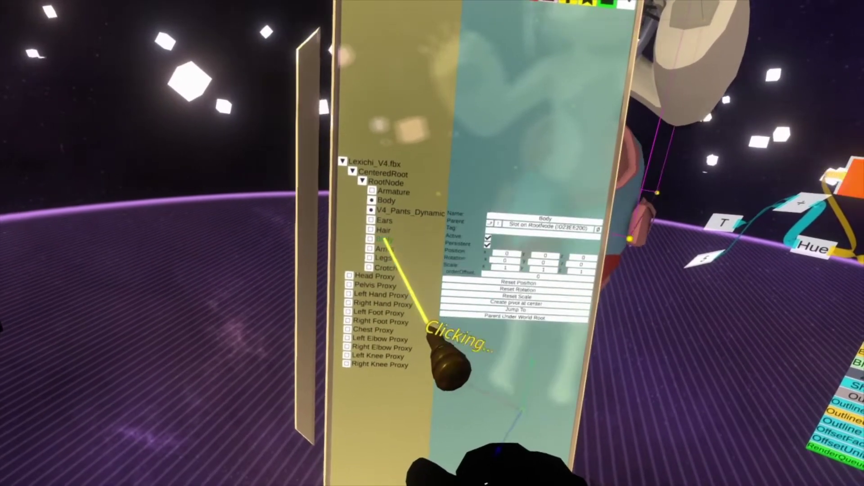
click(405, 244)
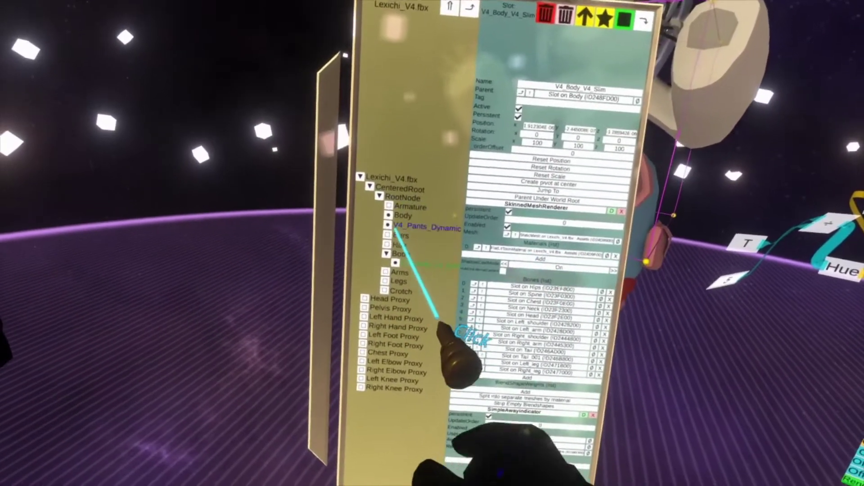
click(383, 225)
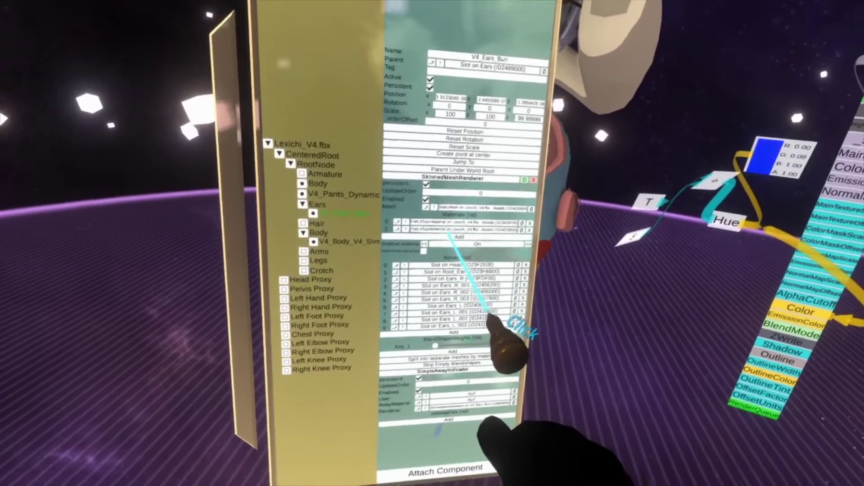
Assign the color-cycling FlatLitToon material to the second material slot of V4_Ears_Bun and set its orb aside.
drag(453, 236, 435, 227)
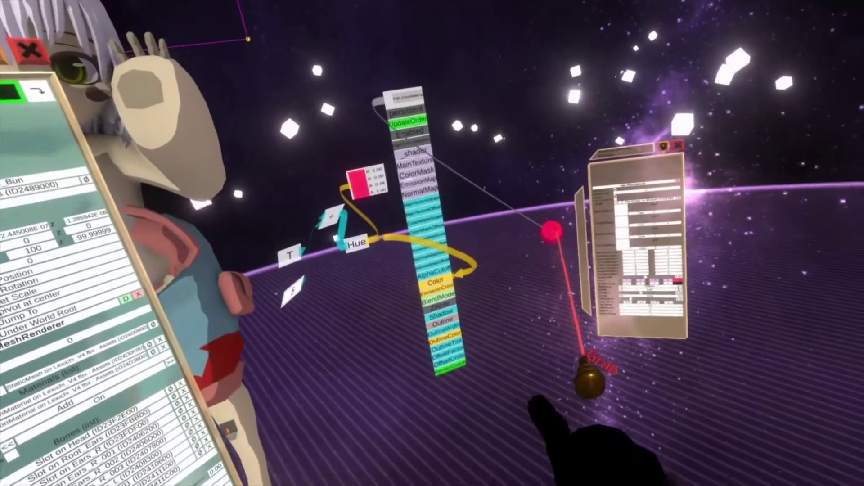
drag(552, 230, 468, 250)
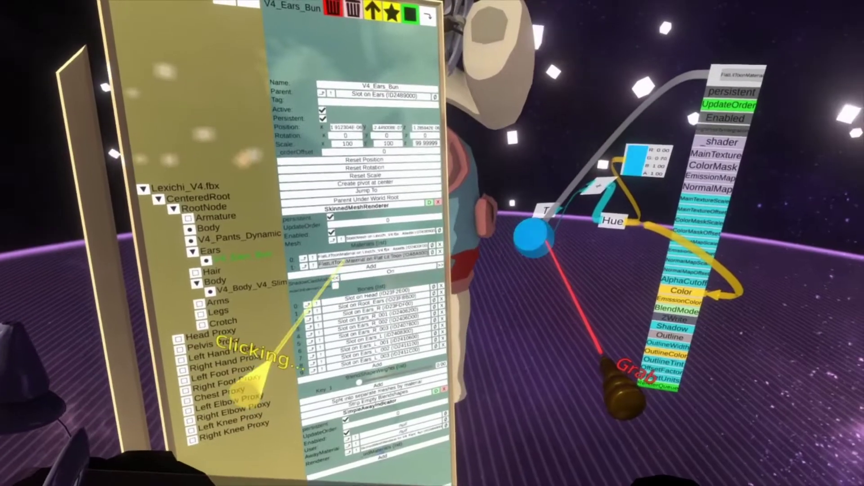
drag(547, 242, 615, 380)
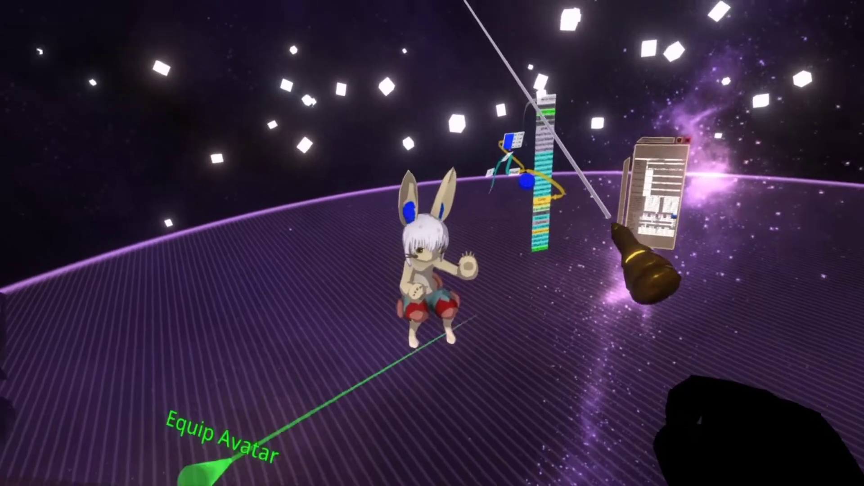
click(463, 322)
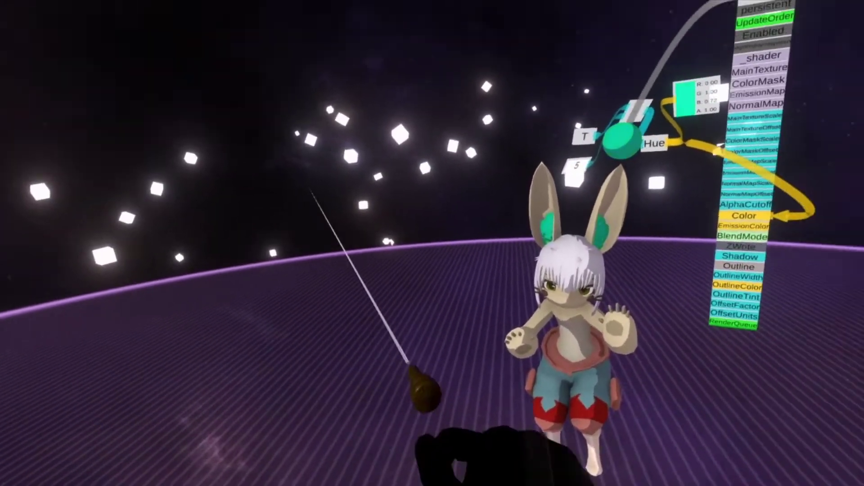
Create a new box object and move it beside the avatar.
right_click(450, 403)
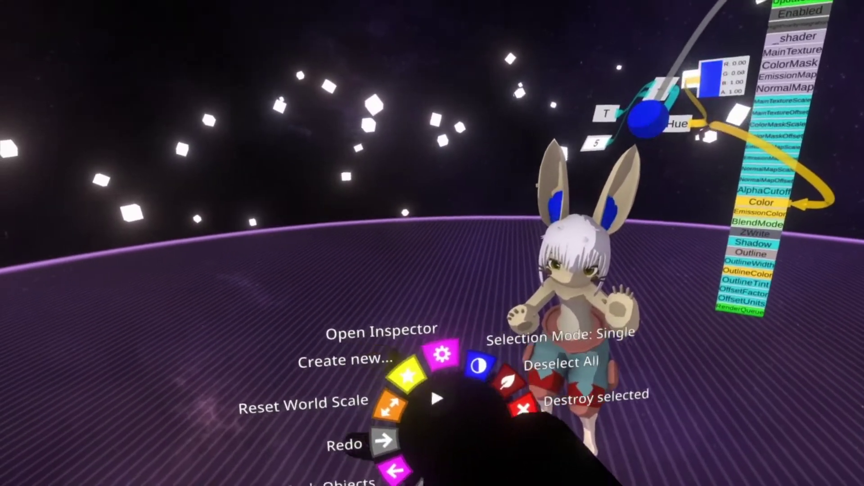
click(410, 379)
click(420, 200)
click(419, 245)
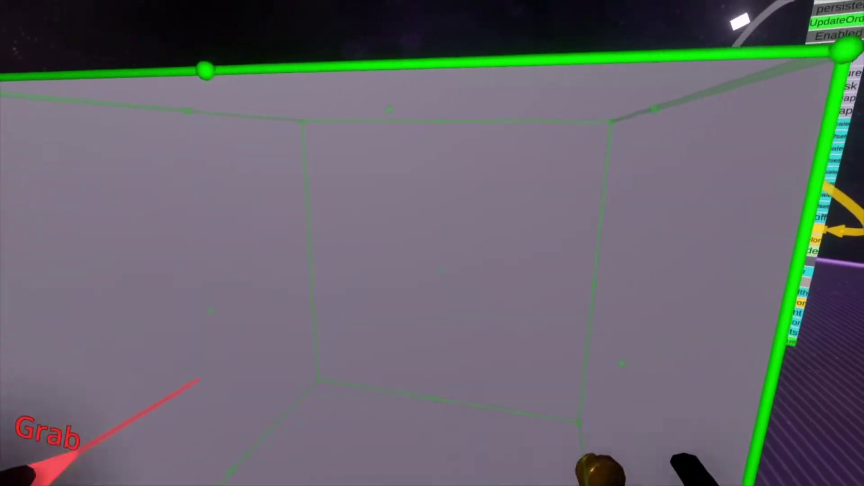
drag(199, 379, 347, 420)
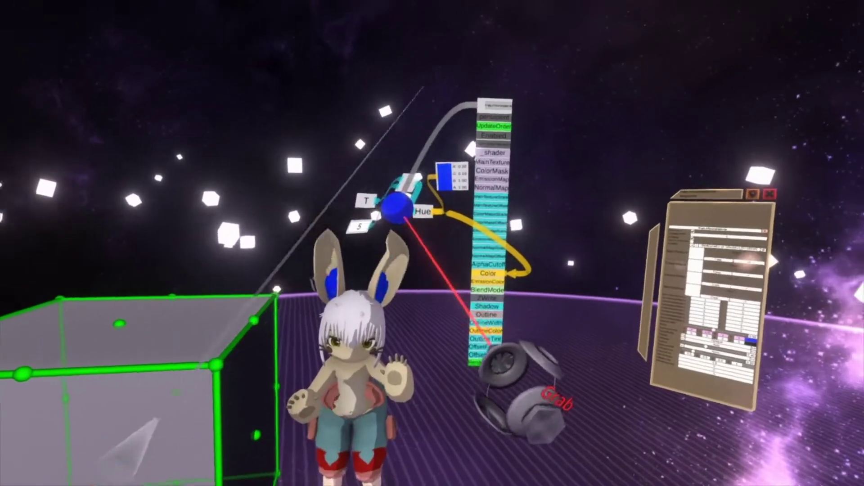
Load the color-cycling material orb into the material tool and apply it to the new box.
drag(396, 206, 435, 443)
click(400, 189)
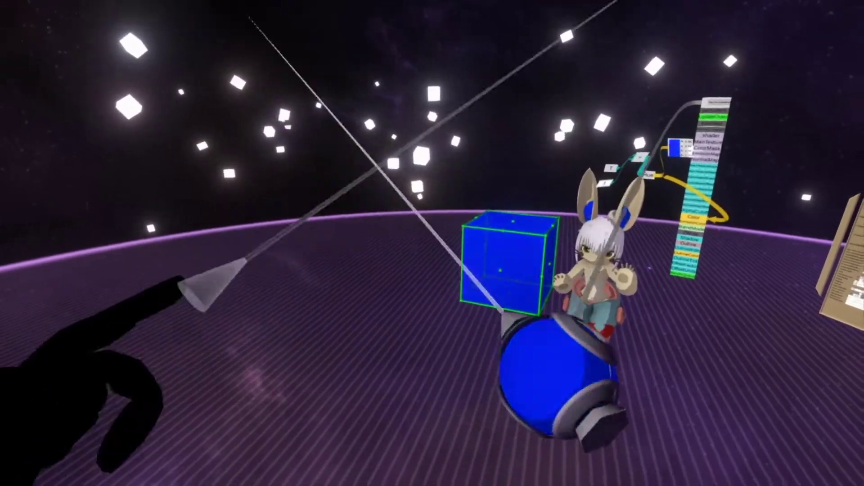
Try applying the color-cycling material to the floor, and undo that material application.
click(328, 342)
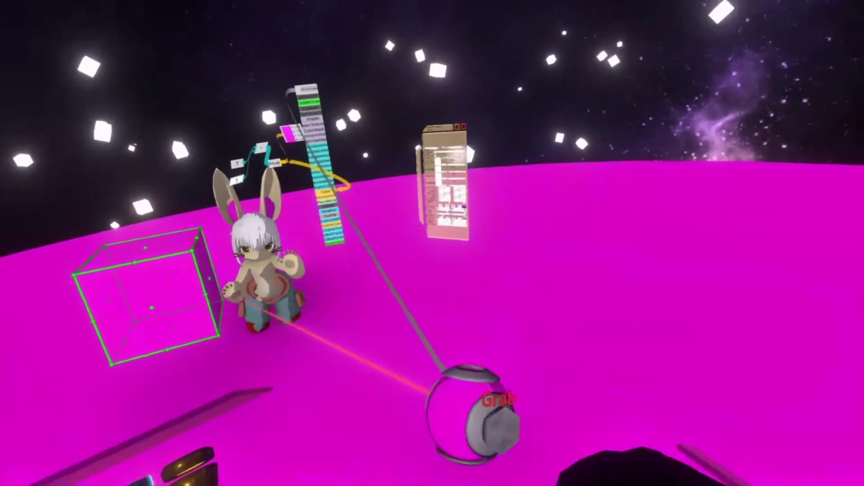
key(t)
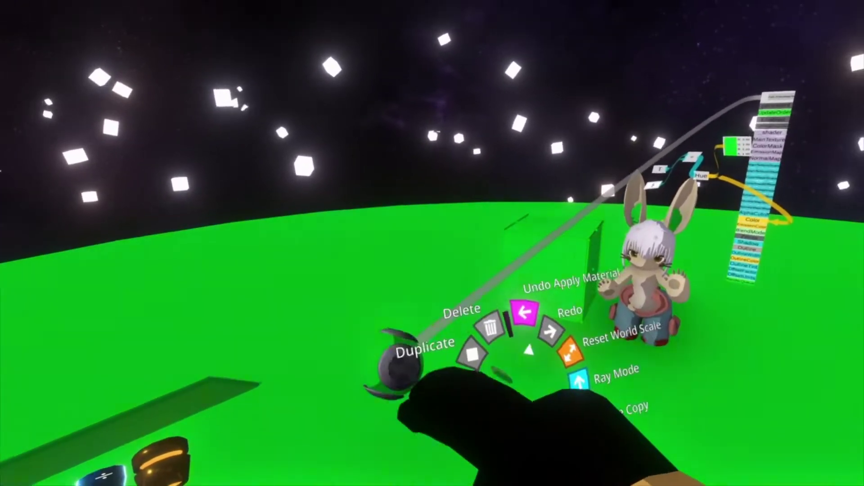
click(525, 320)
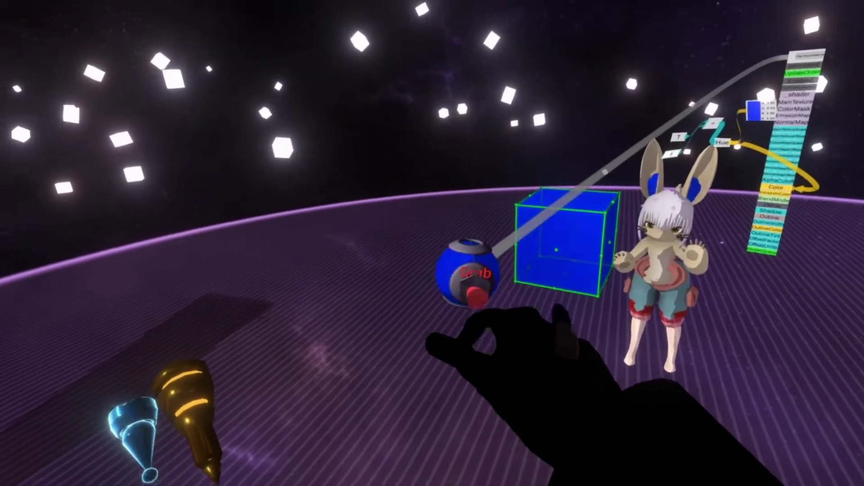